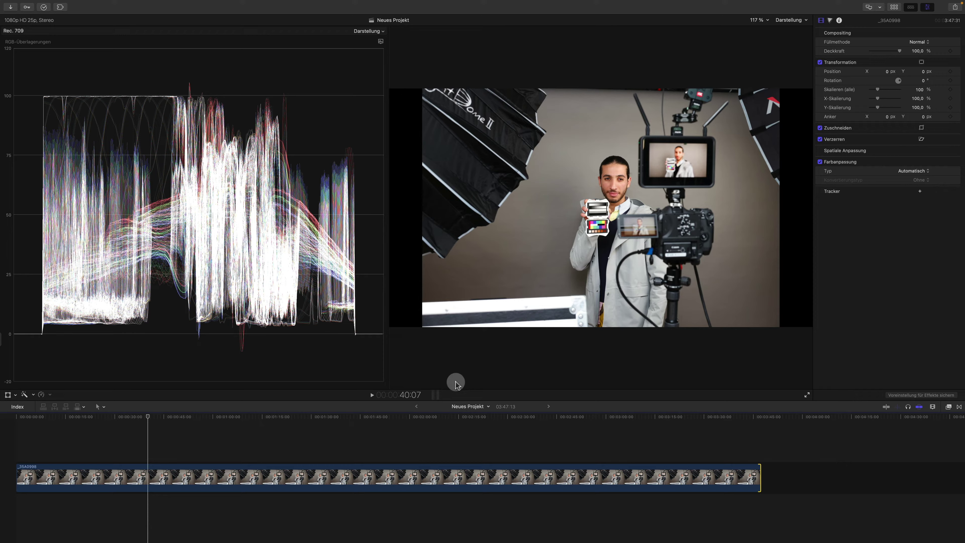
Find the mask effects by searching for "mask" and apply the Zeichenmaske effect to the timeline clip
left_click(757, 20)
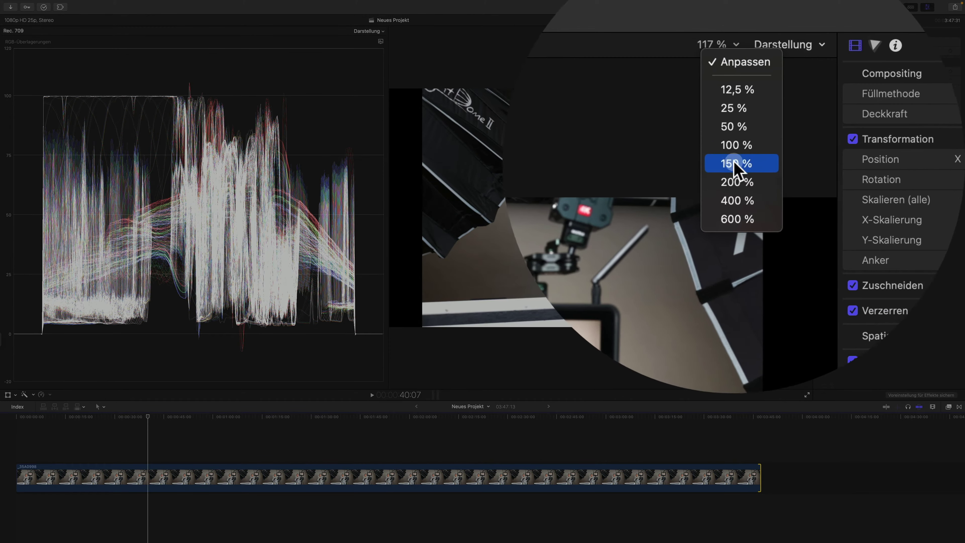
left_click(734, 194)
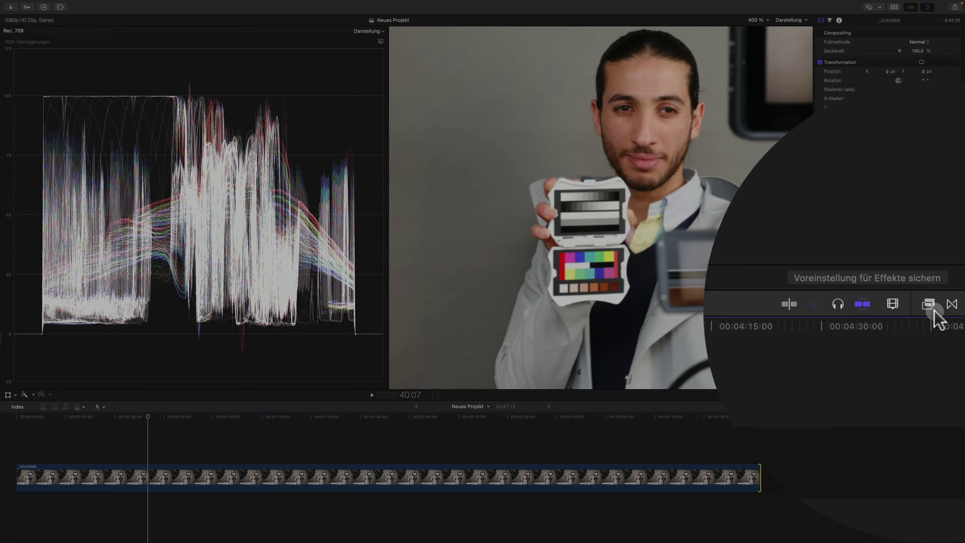
left_click(935, 407)
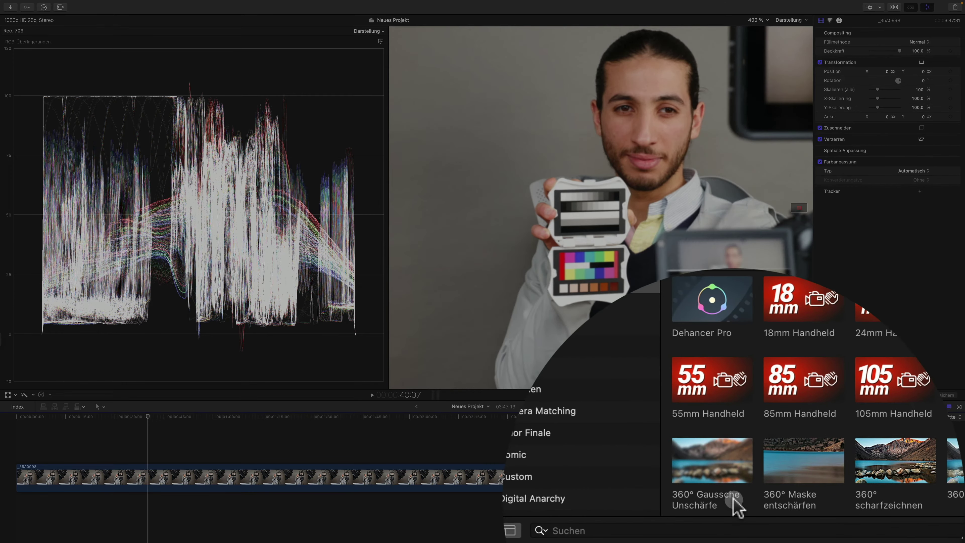
left_click(734, 530)
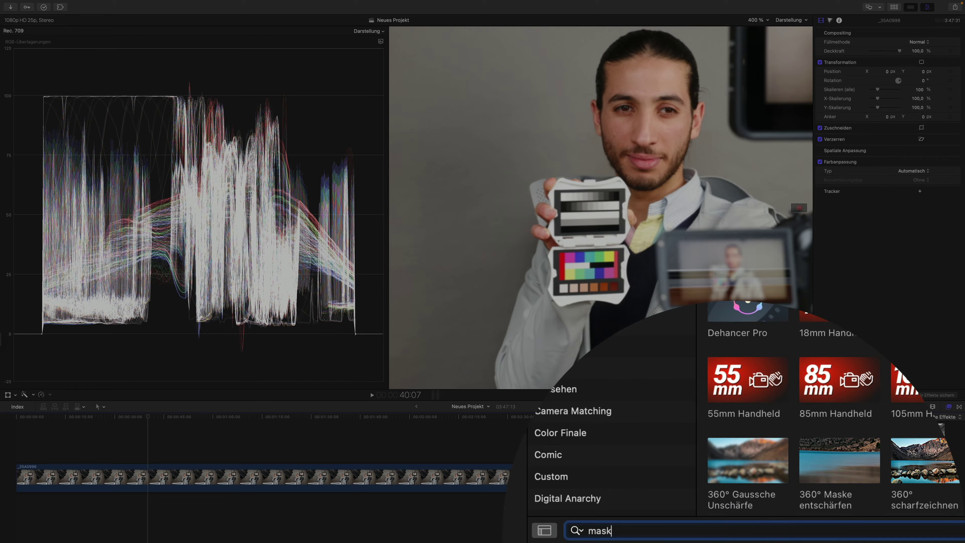
left_click_drag(840, 474, 416, 477)
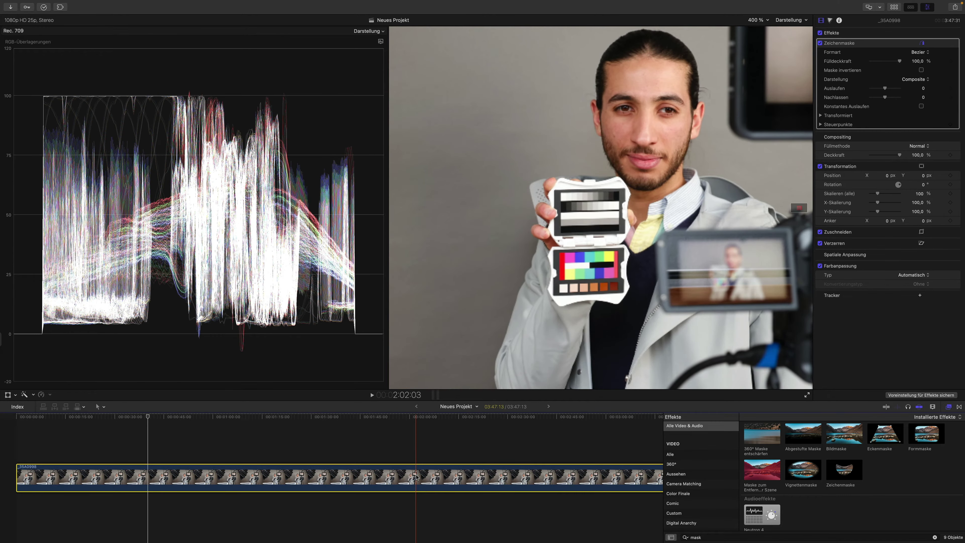
Draw a closed four-point mask around the greyscale half of the handheld colour chart
left_click(562, 198)
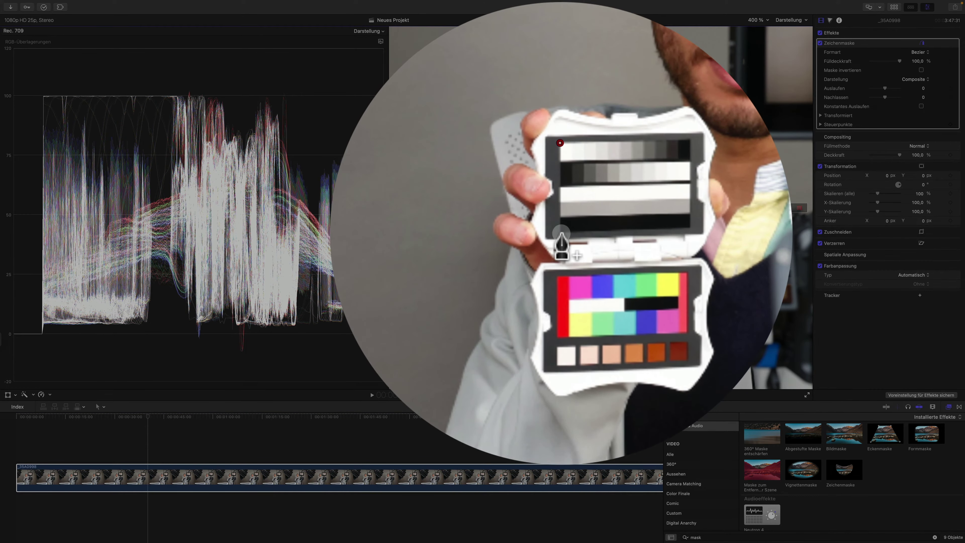
left_click(560, 235)
left_click(619, 232)
left_click(619, 231)
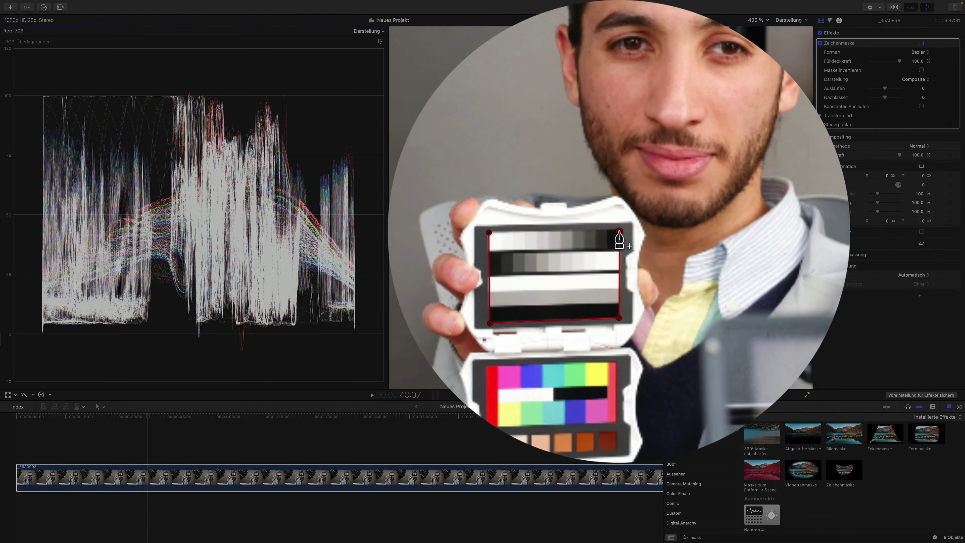
left_click(560, 193)
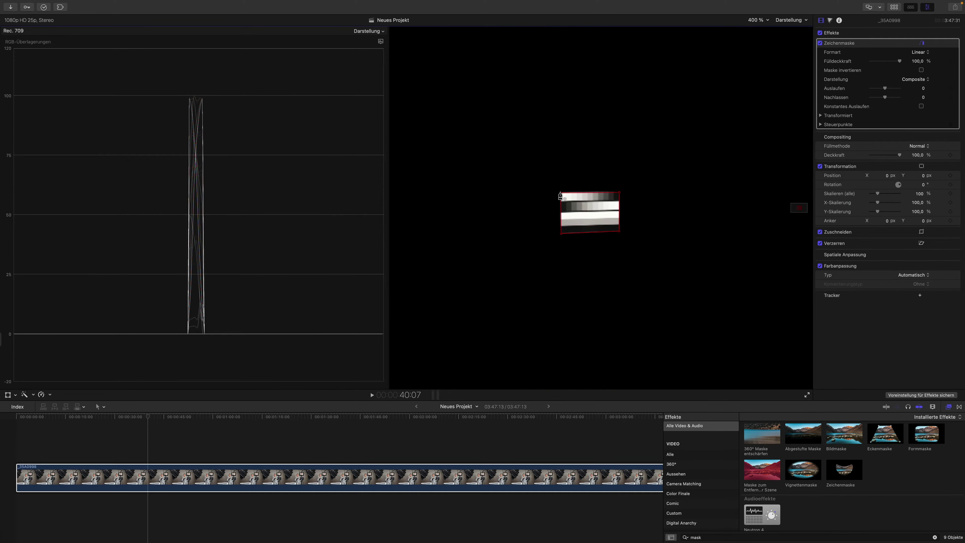
Set the clip's overall scale to 800 % to enlarge the masked greyscale chart
left_click(861, 229)
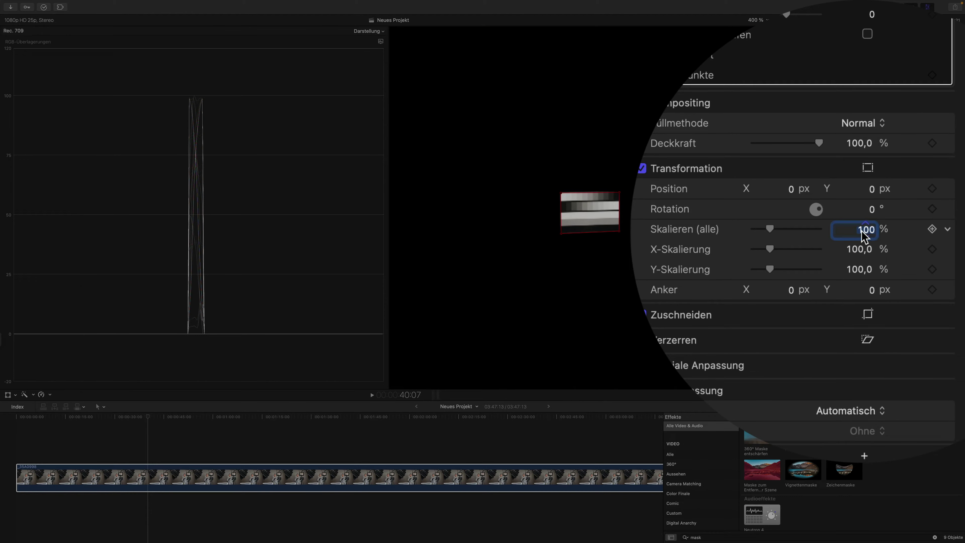
type("600")
key("Return")
type("800")
key("Return")
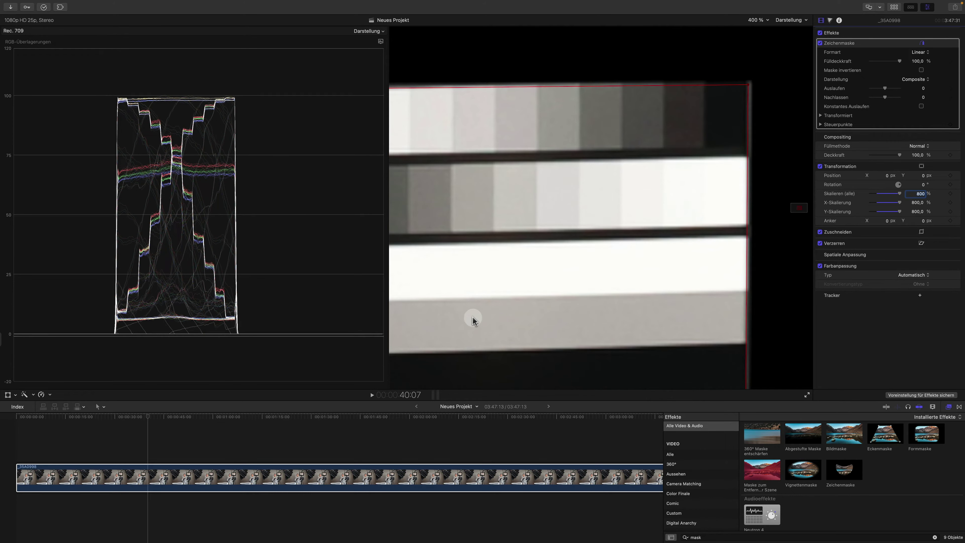
left_click(757, 17)
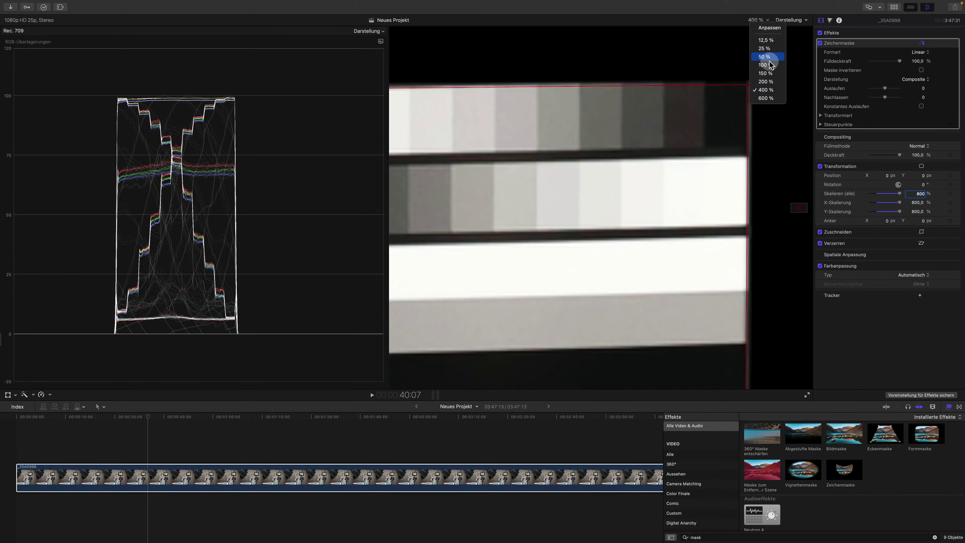
left_click(769, 81)
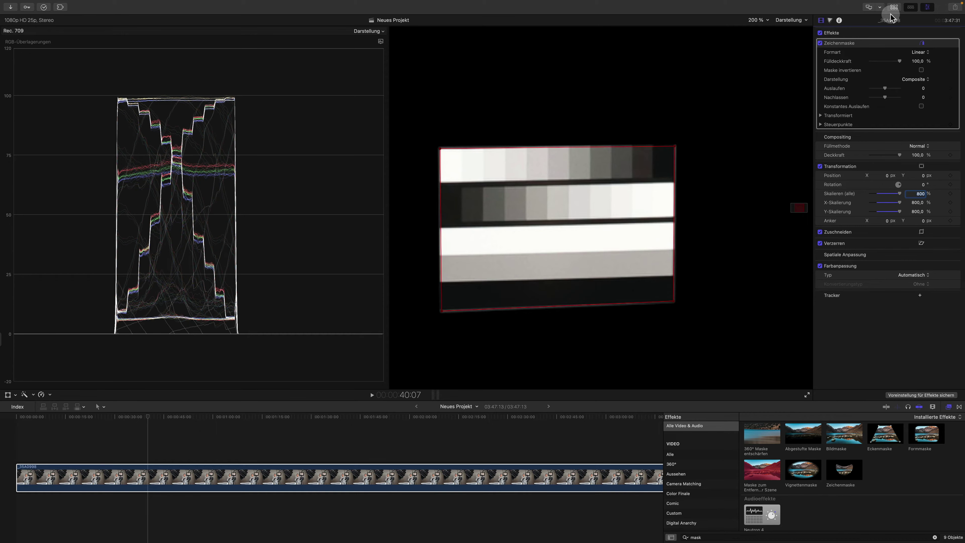
Add a Farbkurven correction to the clip
left_click(830, 20)
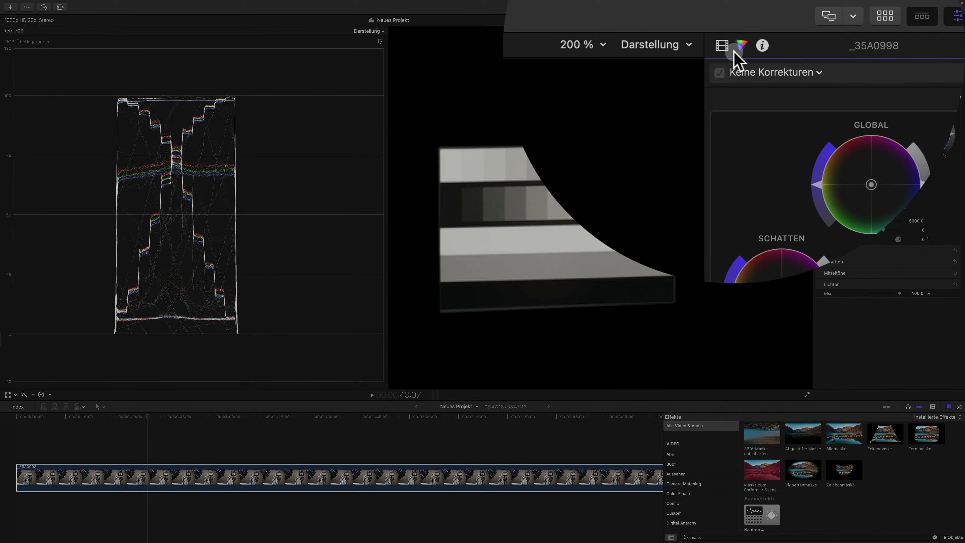
left_click(736, 77)
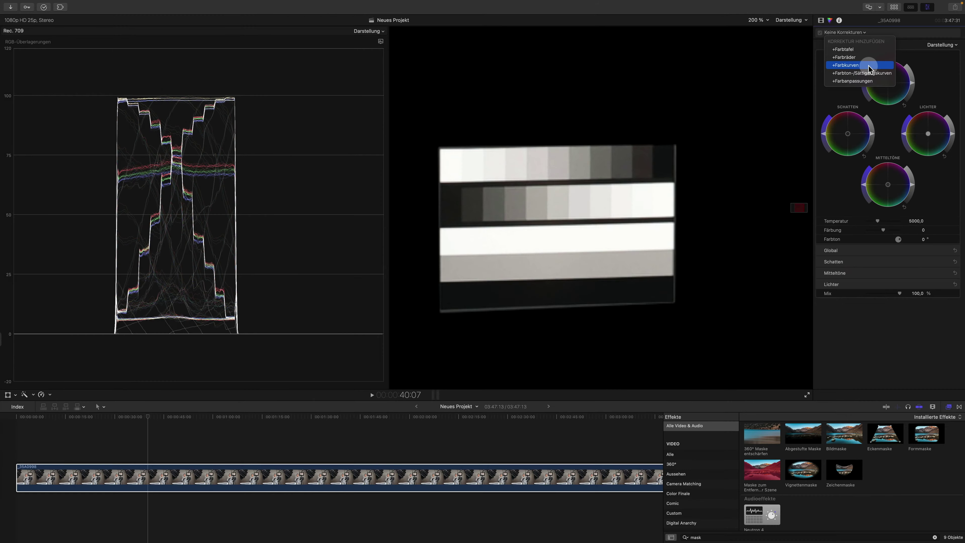
left_click(750, 146)
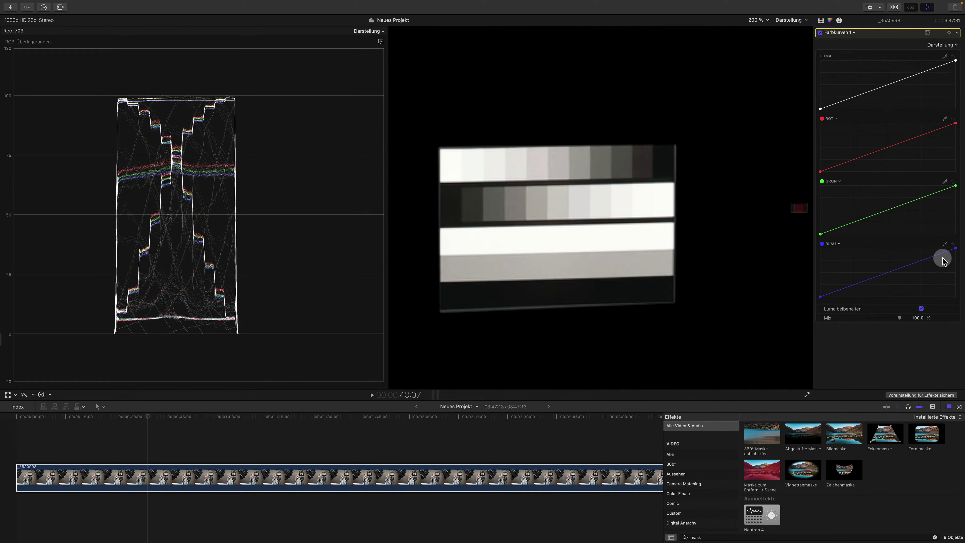
Shape the blue, green and red curves to align the greyscale steps' RGB traces, and compare with the correction off and on
mouse_move(954, 248)
left_mouse_down()
mouse_move(950, 258)
mouse_move(928, 249)
mouse_move(954, 250)
left_mouse_up()
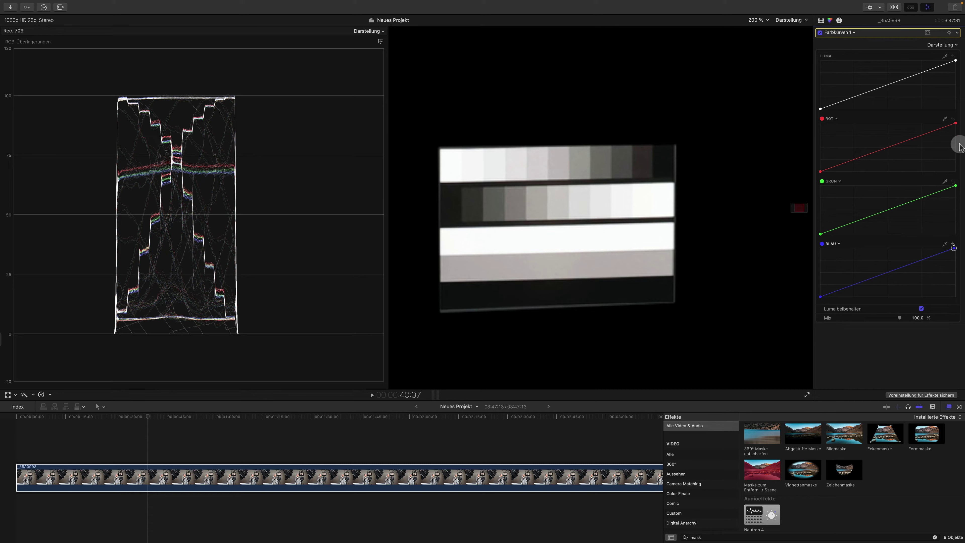
left_click_drag(955, 187, 955, 189)
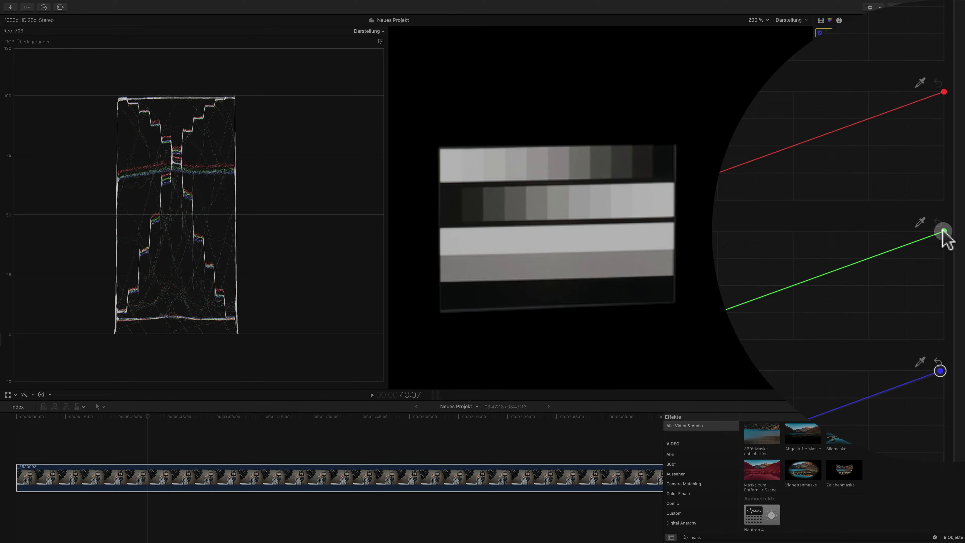
left_click_drag(943, 231, 928, 231)
left_click(829, 232)
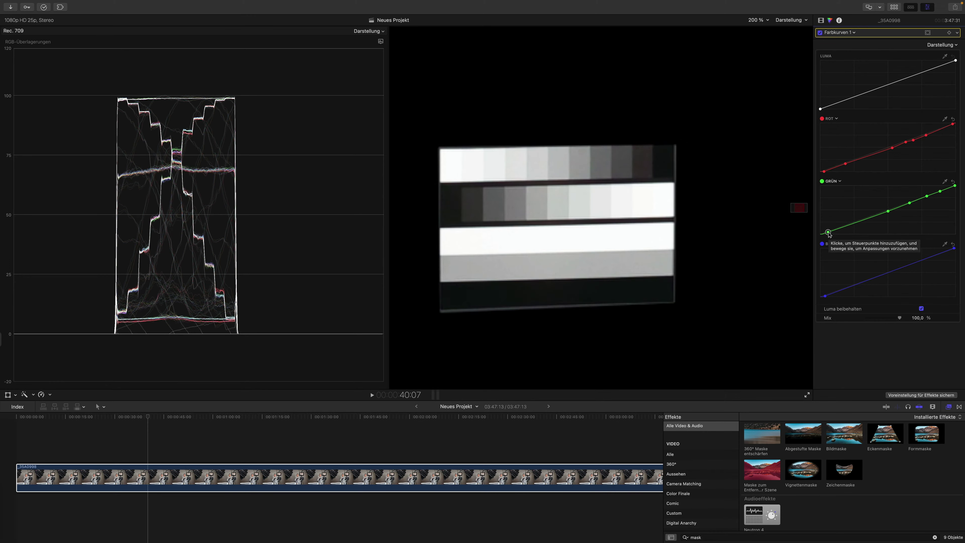
left_click(846, 164)
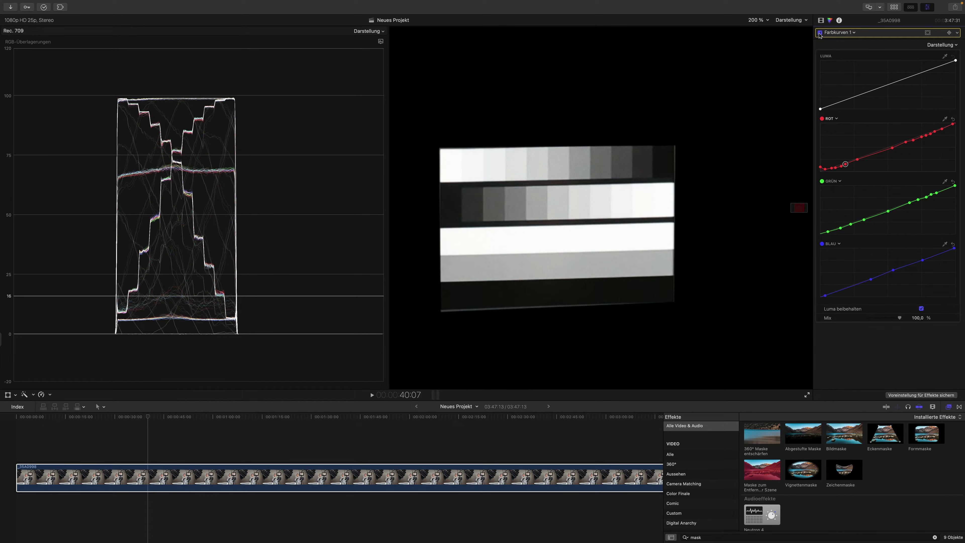
left_click(820, 34)
left_click(819, 34)
Reset the clip's overall scale to 100 % and disable the Zeichenmaske, keeping the Farbkurven correction active
left_click(821, 20)
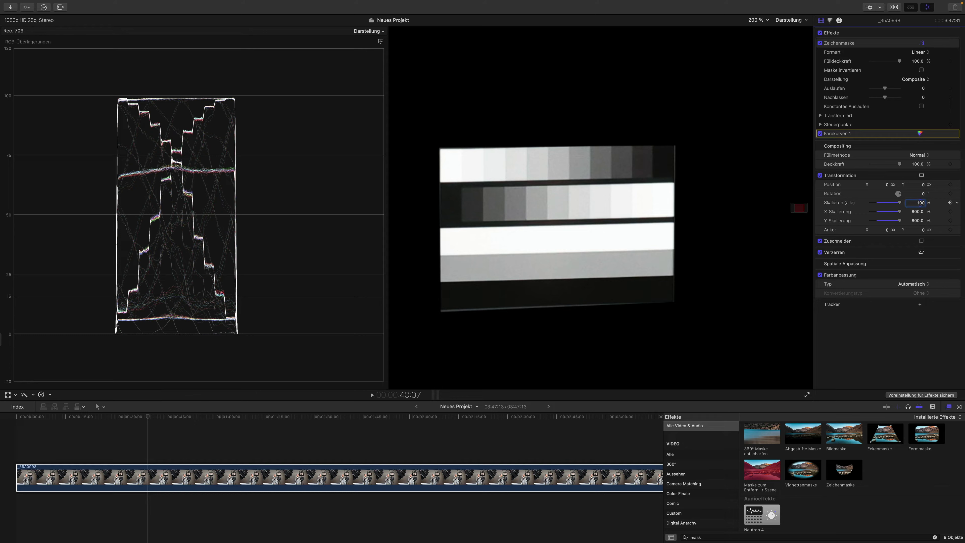
key("Return")
left_click(822, 62)
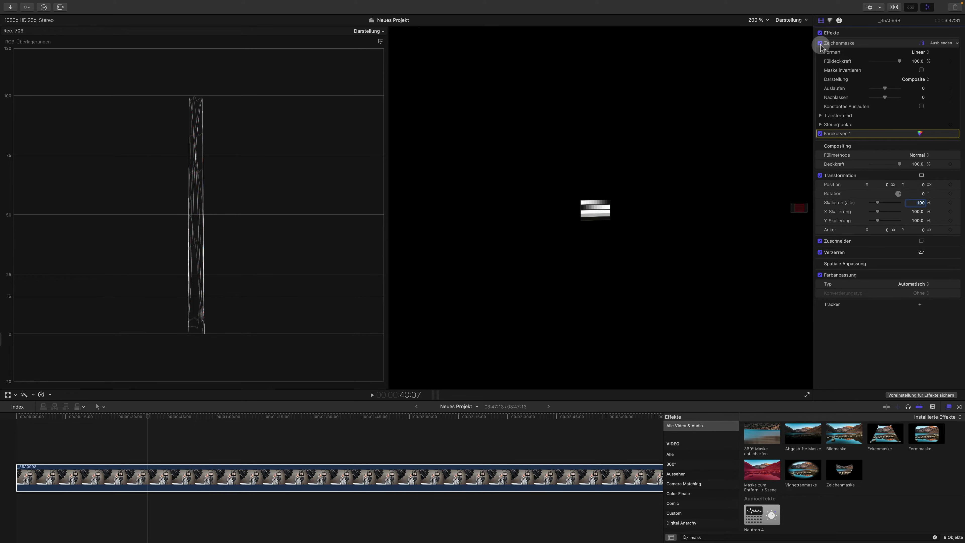
left_click(819, 44)
left_click(820, 134)
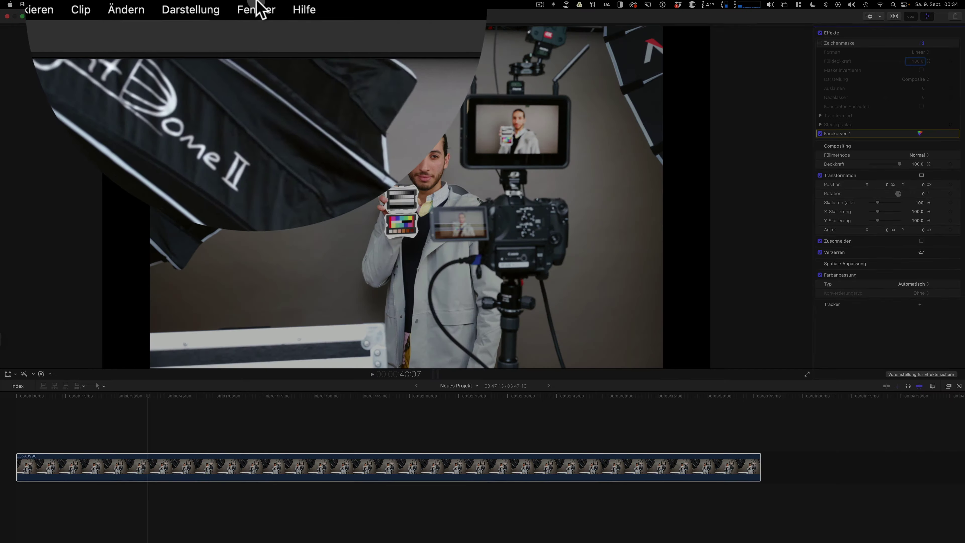
Switch to the saved Vectorscope workspace
left_click(254, 4)
mouse_move(349, 107)
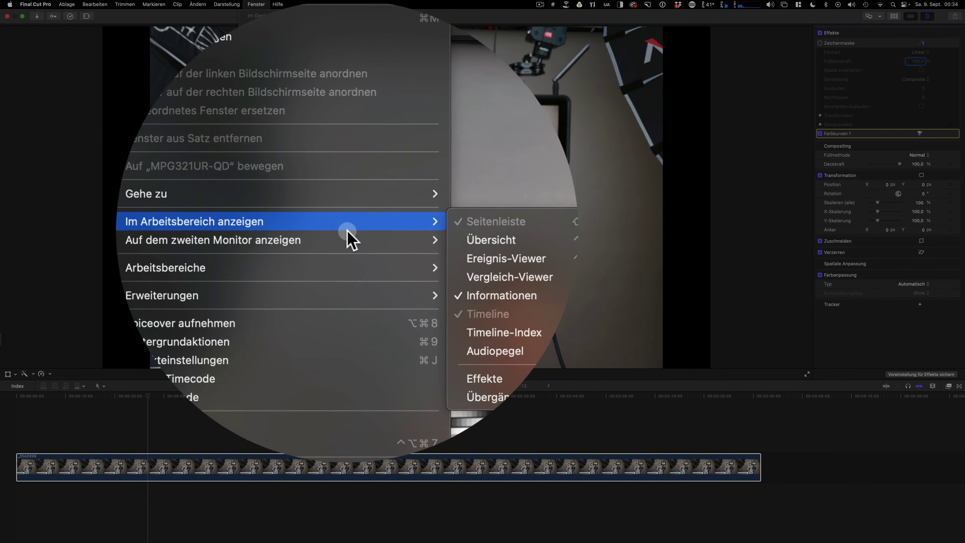
mouse_move(360, 237)
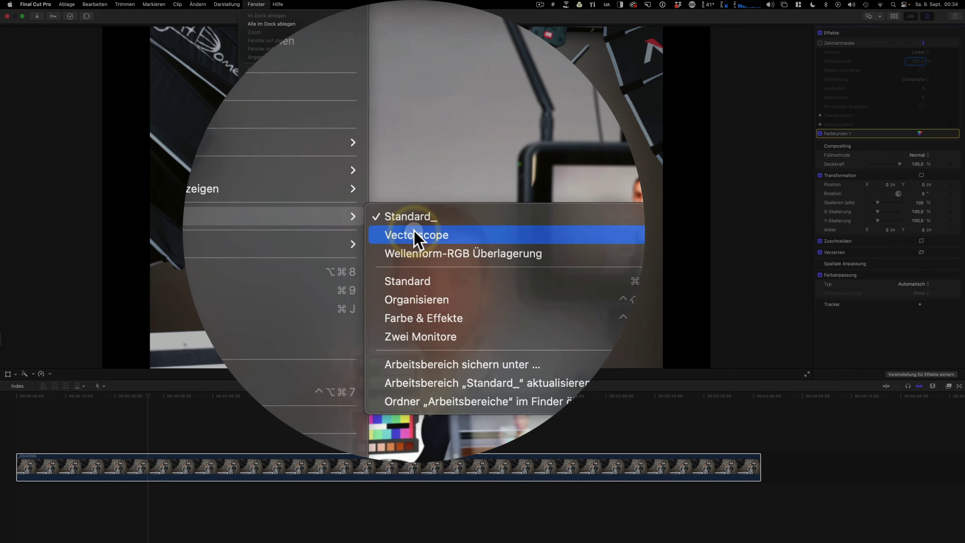
left_click(414, 239)
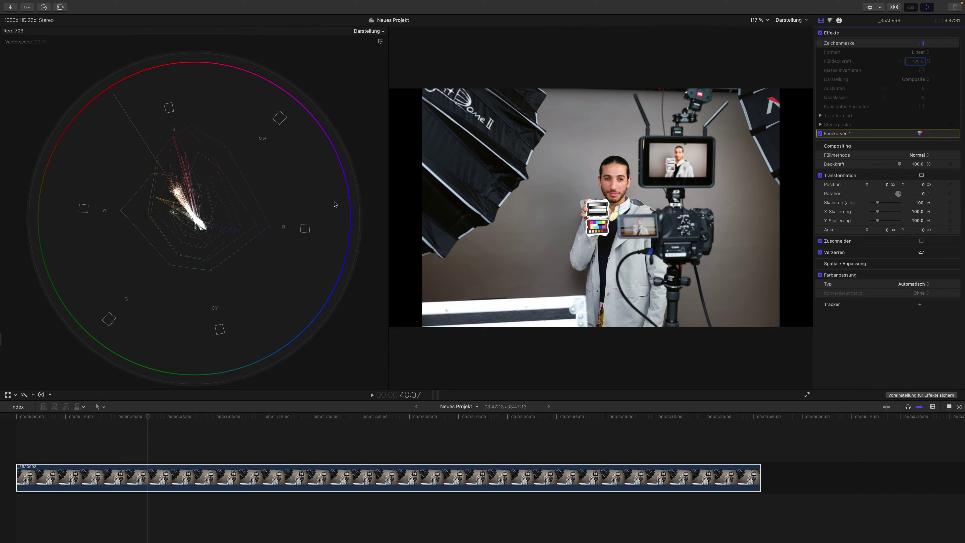
Show the effects browser again and apply a second Zeichenmaske effect to the clip
left_click(758, 19)
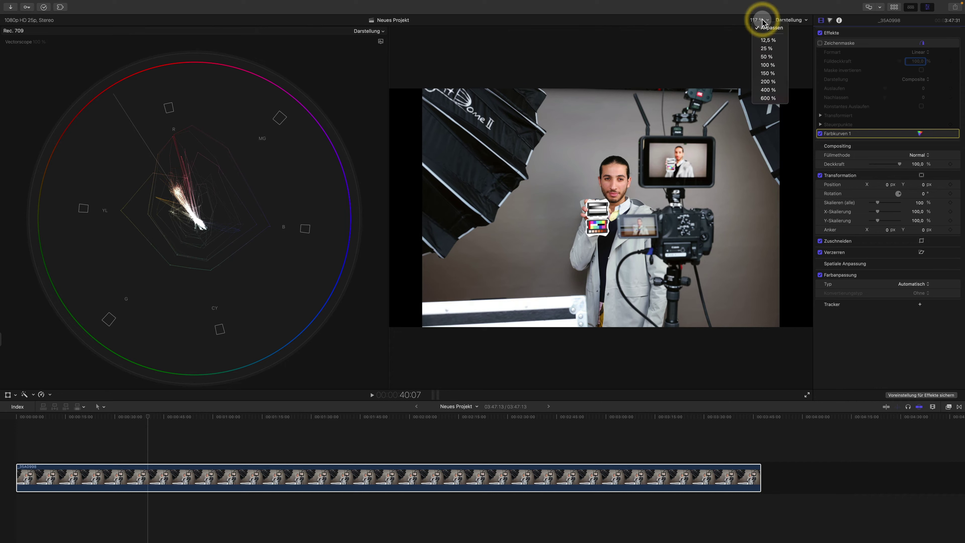
left_click(769, 89)
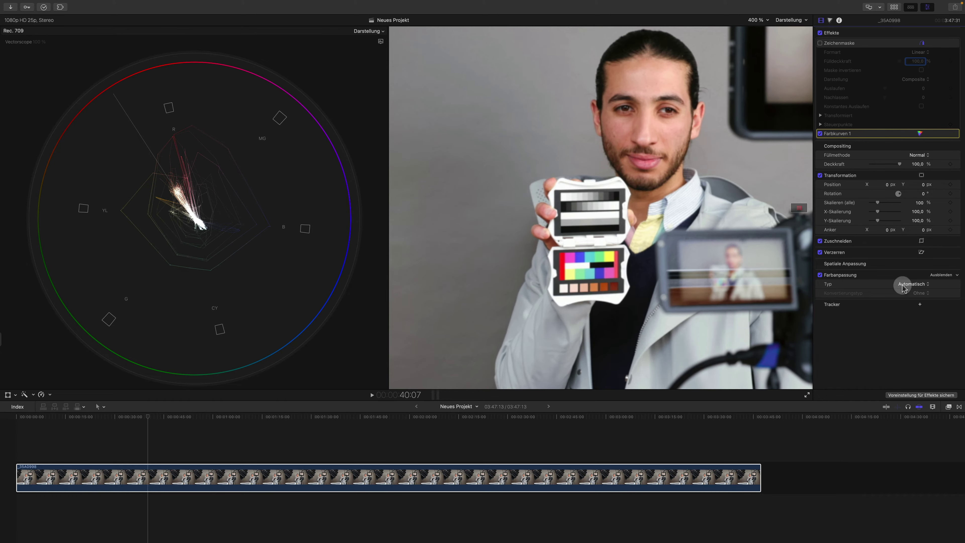
left_click(950, 412)
left_click(949, 407)
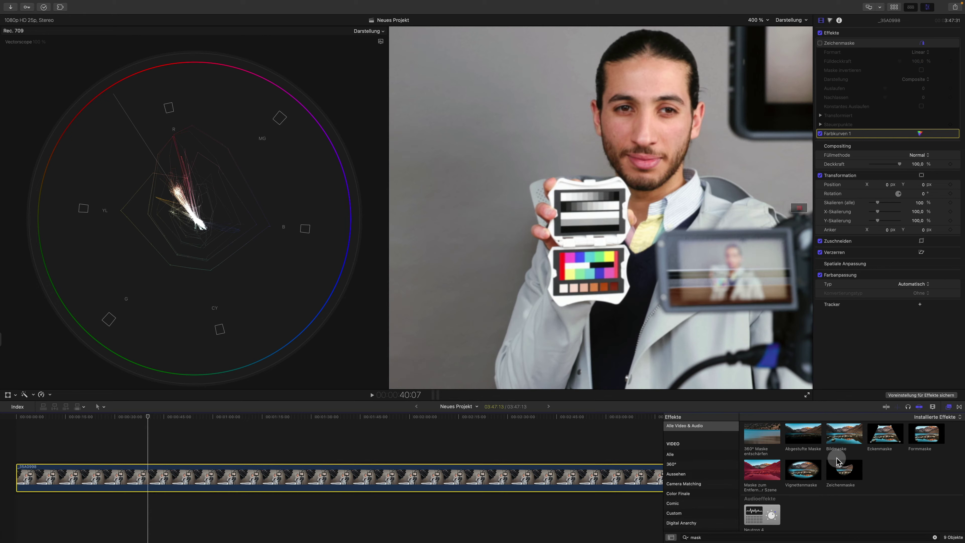
left_click_drag(839, 473, 548, 475)
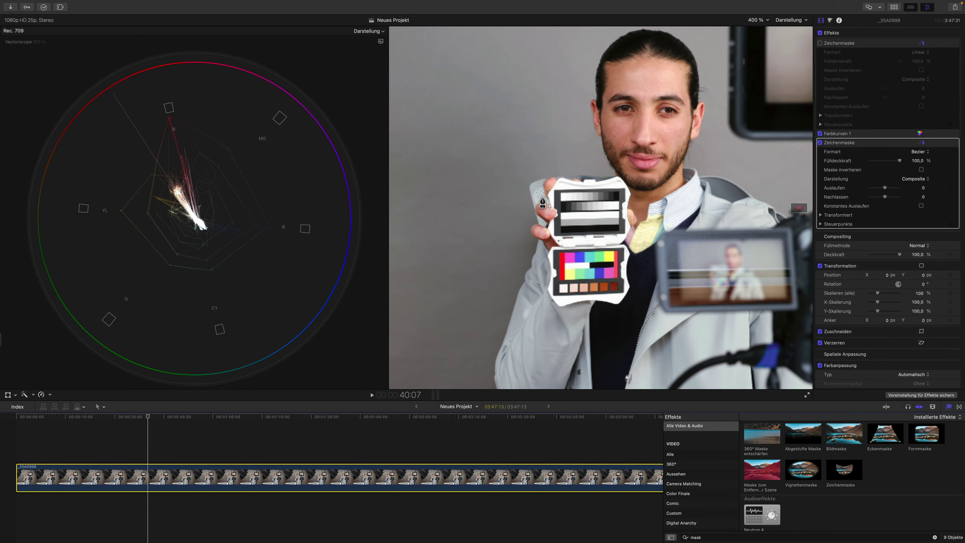
Draw a closed four-point mask around the colour and skin-tone patches in the lower half of the chart
left_click(558, 255)
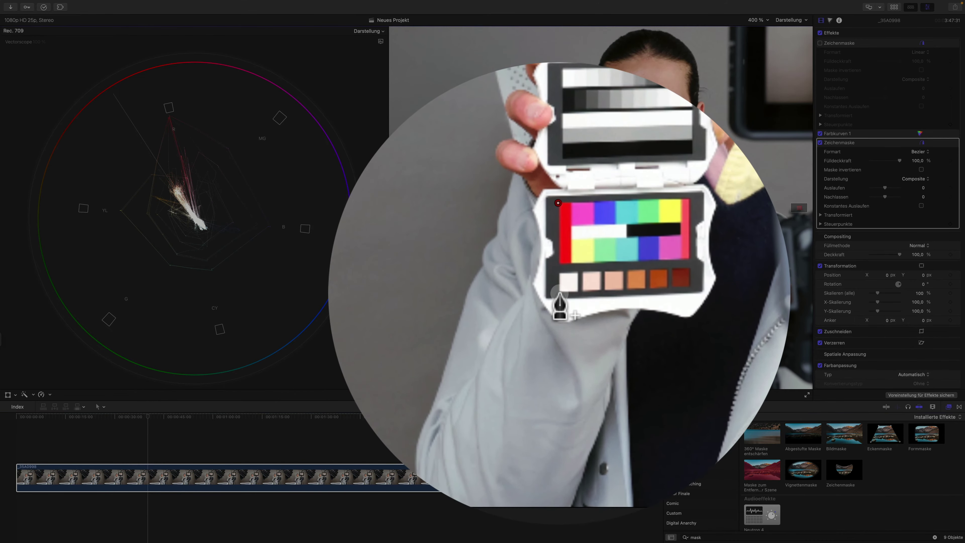
left_click(560, 293)
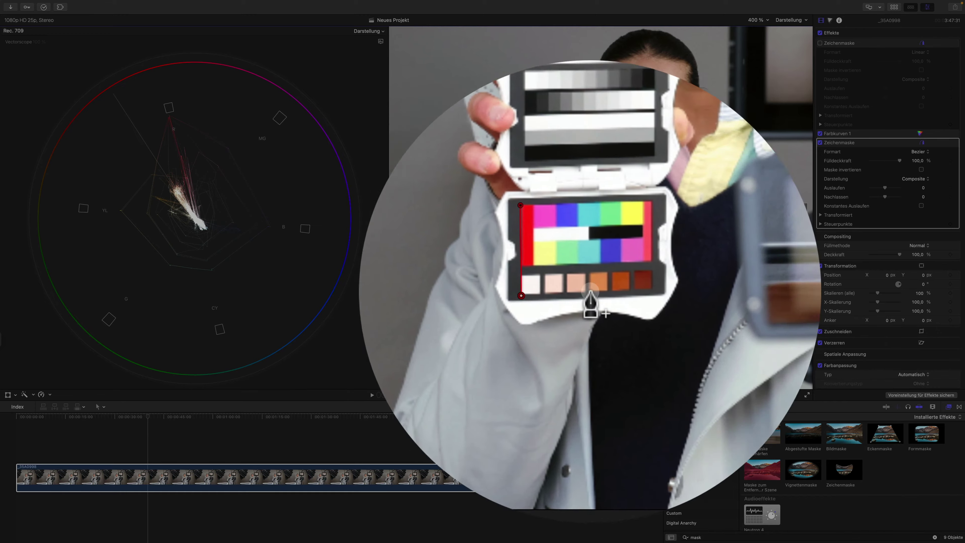
left_click(619, 291)
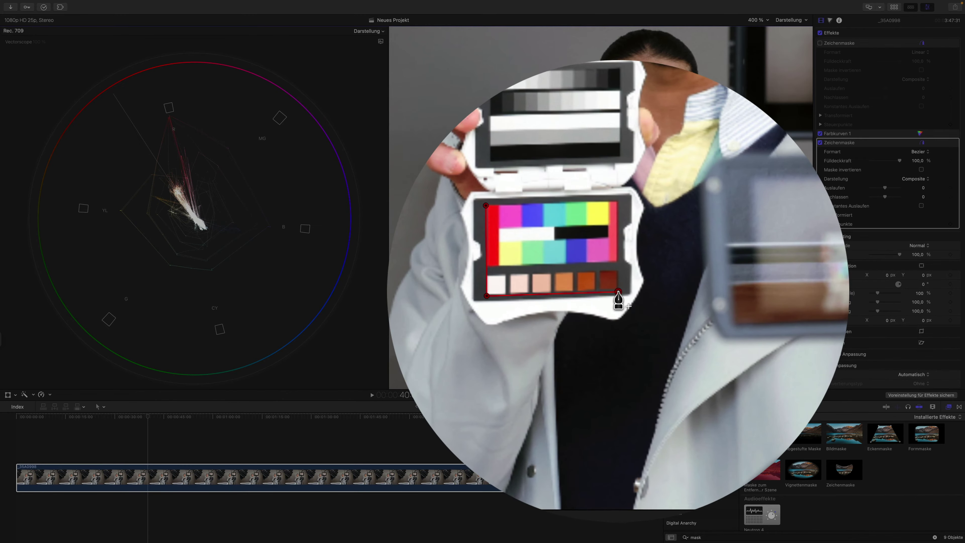
left_click(618, 252)
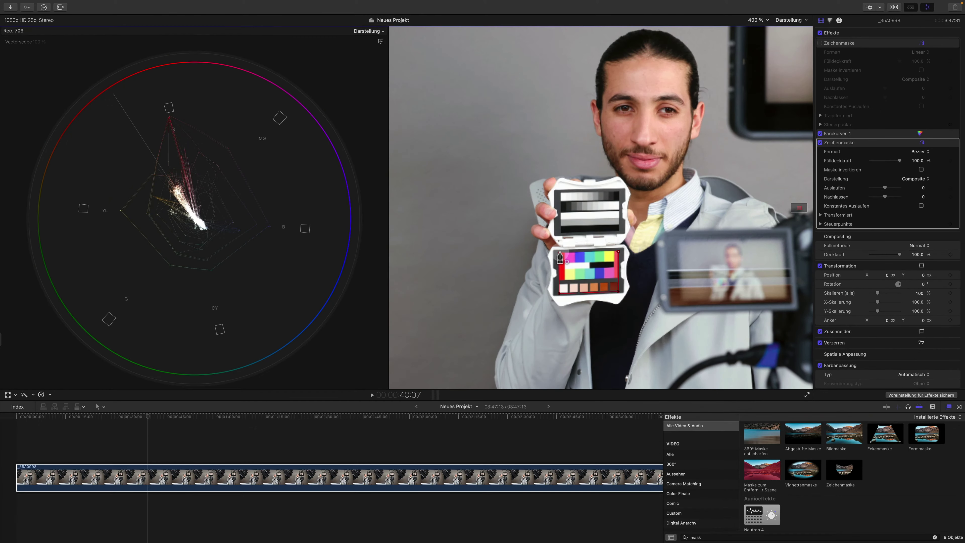
left_click(559, 253)
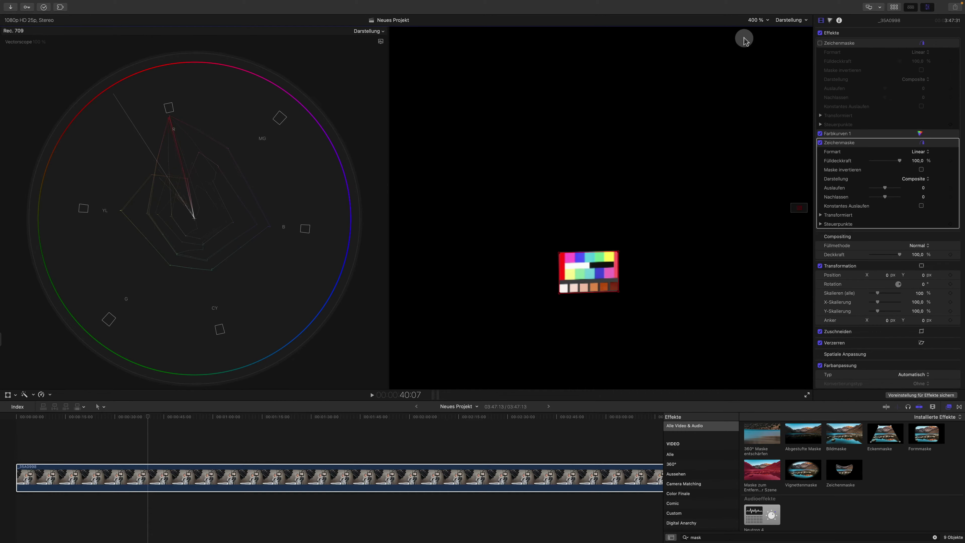
left_click(757, 20)
left_click(765, 98)
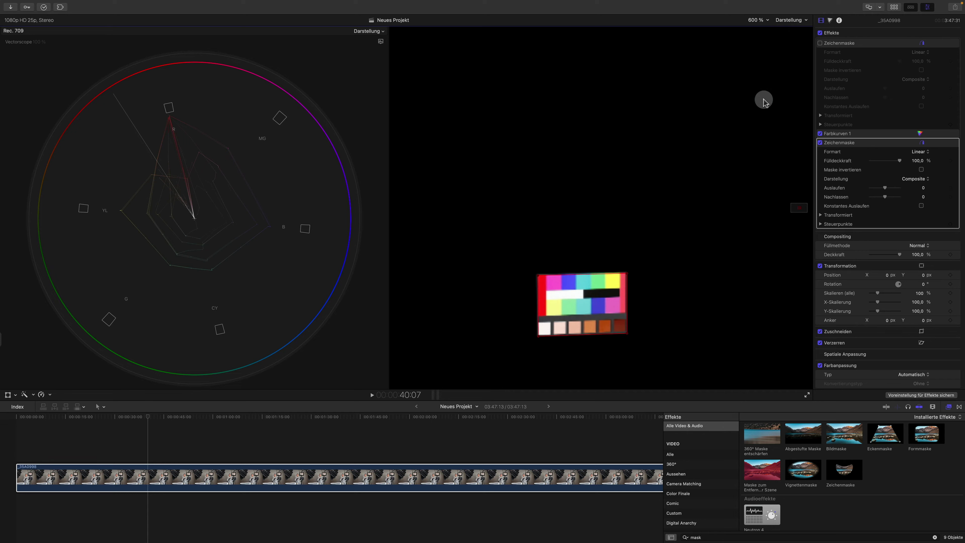
Add a Farbton-/Sättigungskurven colour correction to the masked clip
left_click_drag(792, 210, 794, 210)
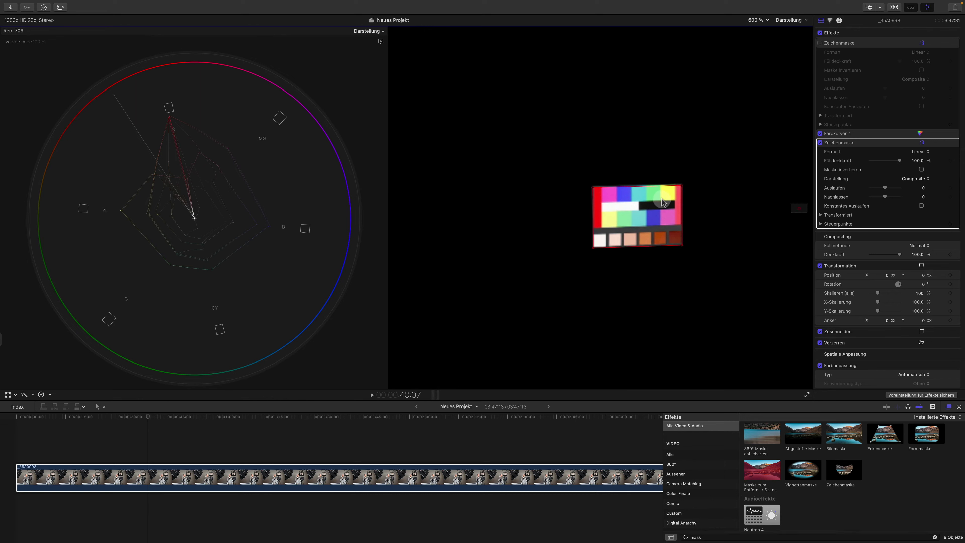
left_click(830, 20)
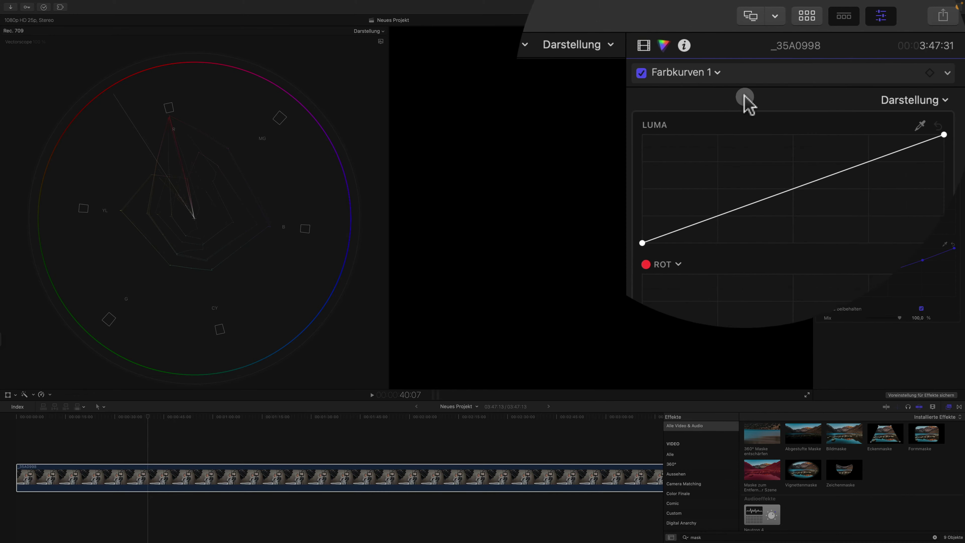
left_click(790, 72)
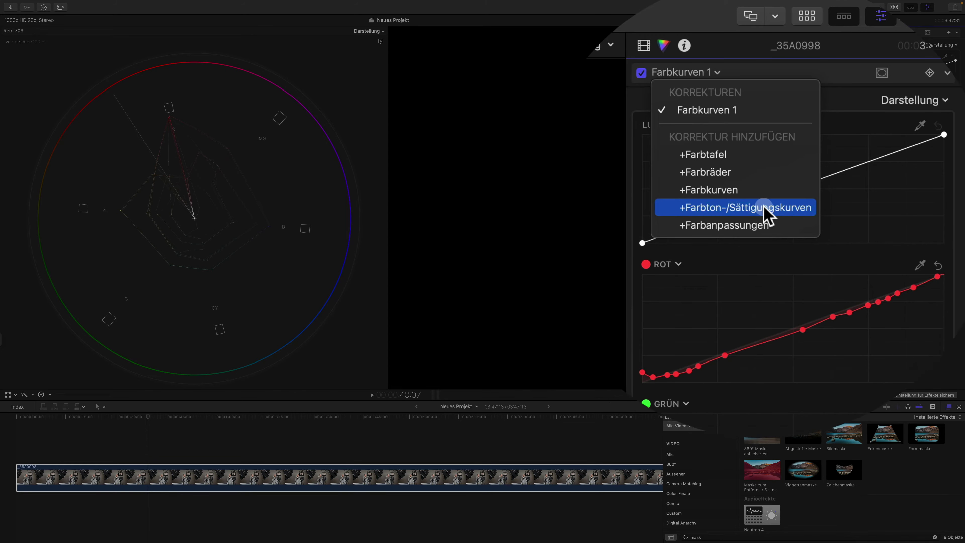
left_click(878, 94)
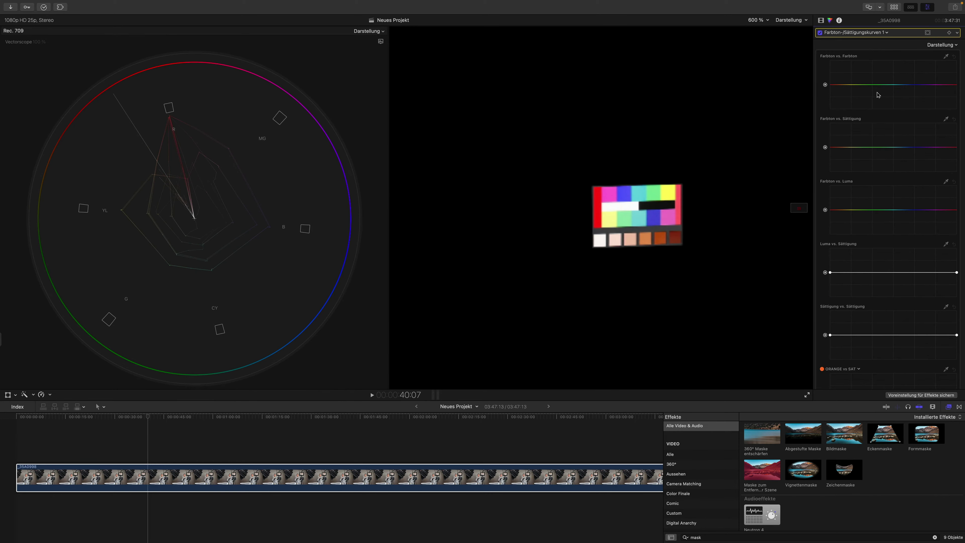
Sample the chart's red patch for the Farbton vs. Farbton curve and keep only its central red control point
left_click(915, 66)
left_click(946, 56)
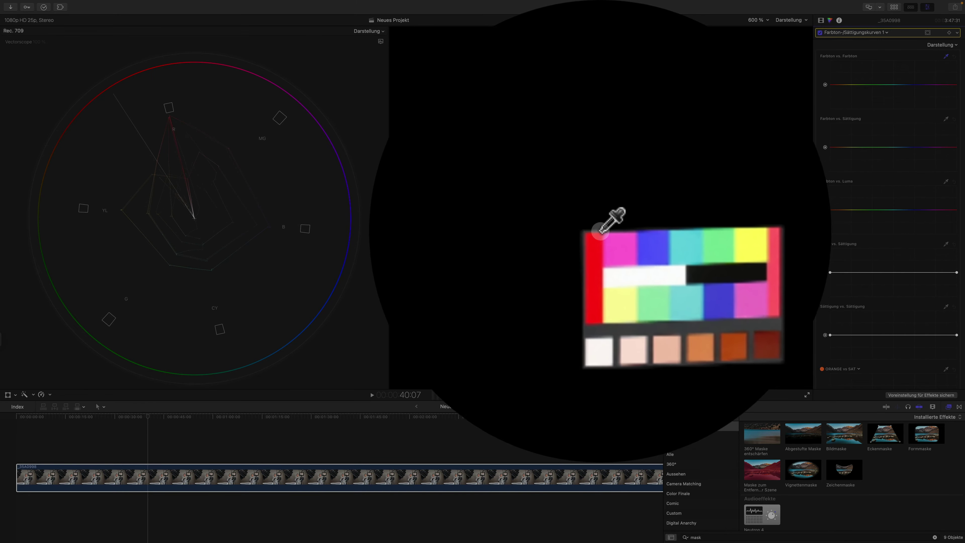
left_click(599, 230)
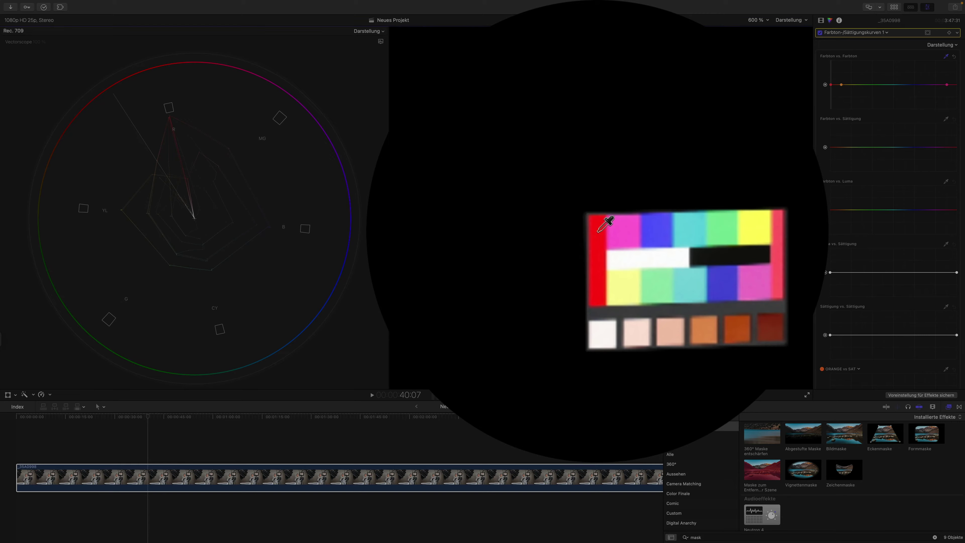
left_click(830, 86)
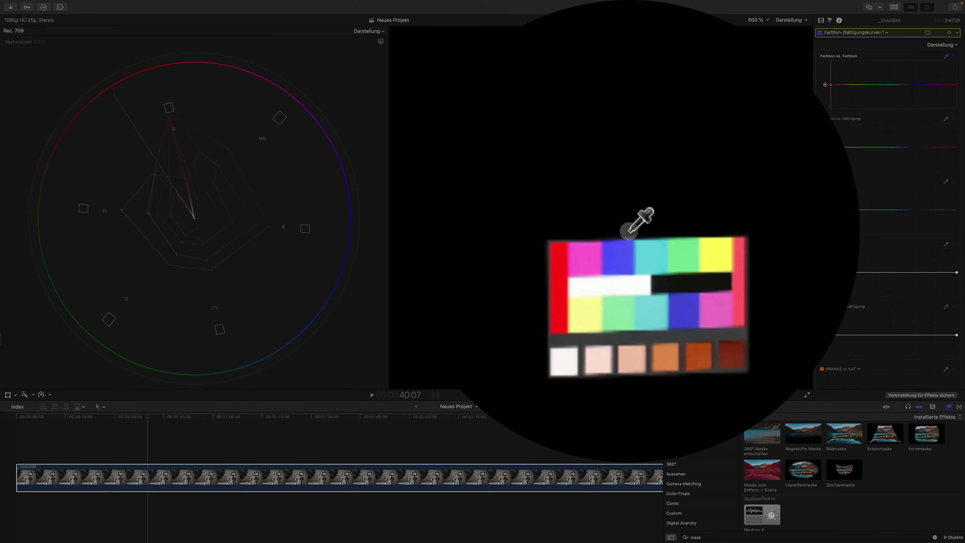
Sample the magenta, blue, cyan, green and yellow patches for the Farbton vs. Farbton curve, keeping one control point per colour
left_click(610, 230)
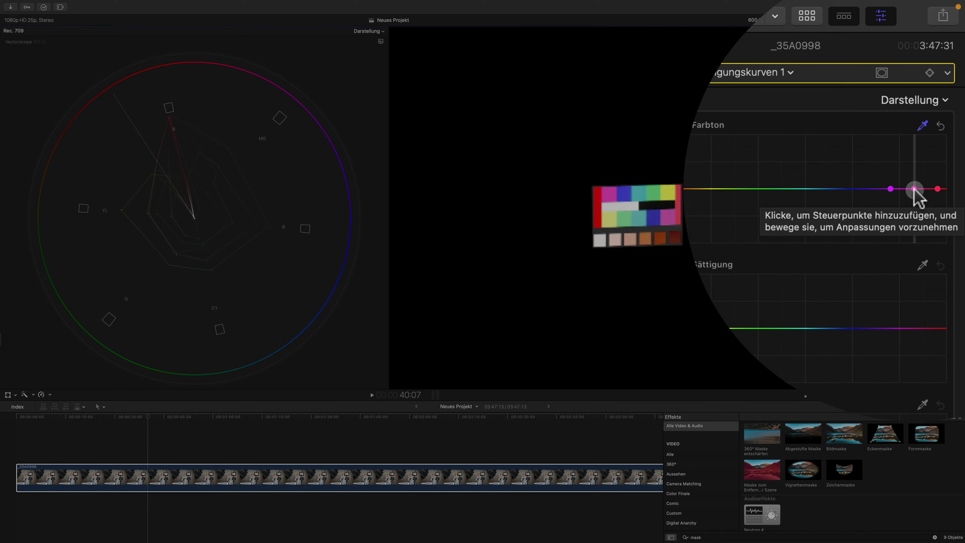
left_click_drag(891, 189, 933, 189)
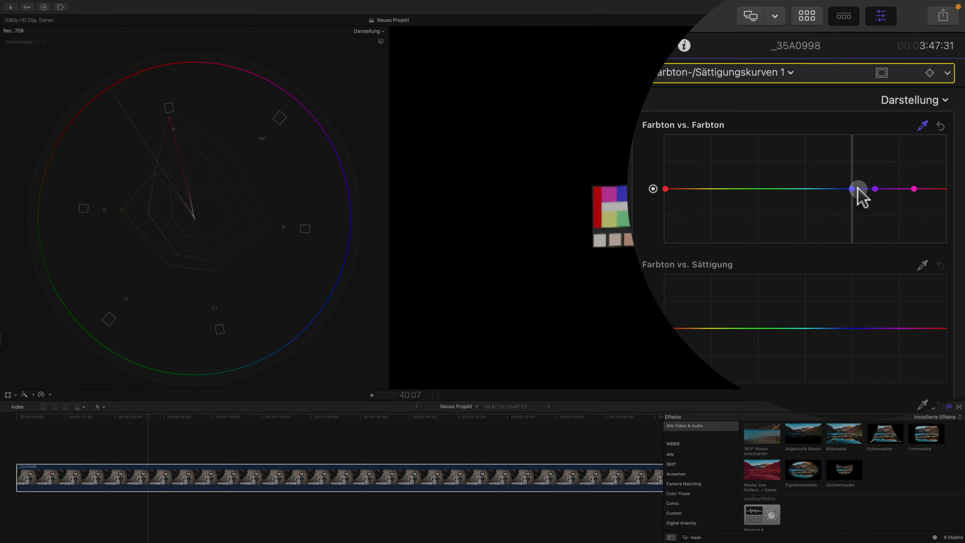
left_click(654, 192)
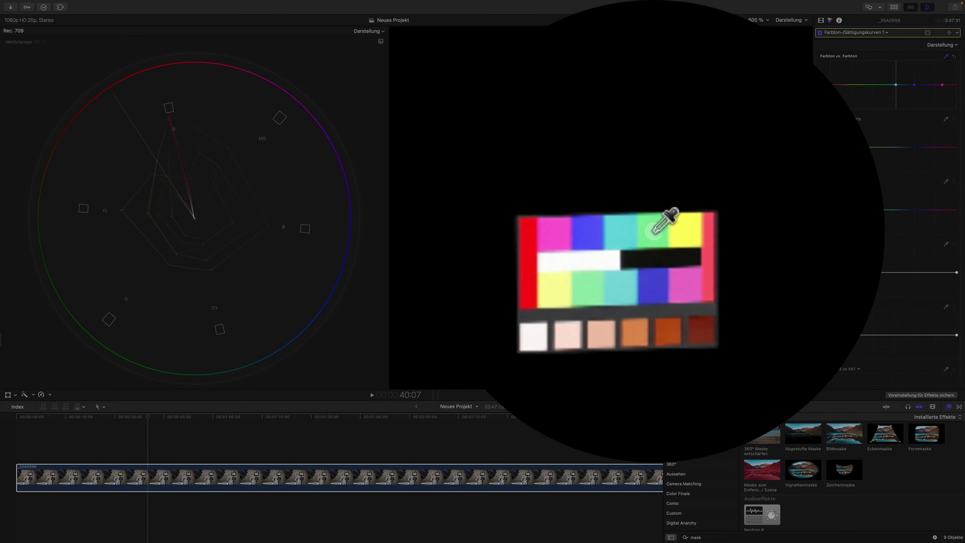
left_click(666, 192)
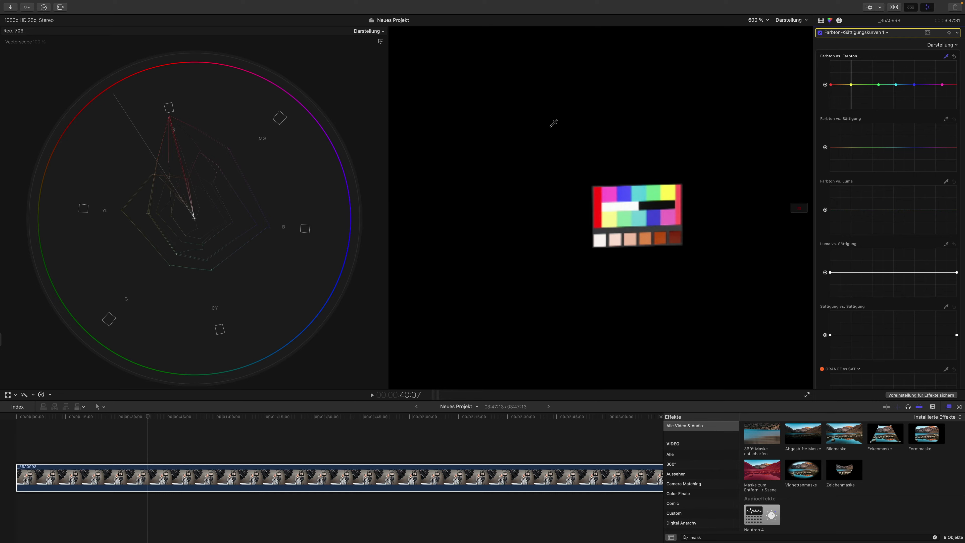
Fine-tune the red point and slightly raise the magenta point on the Farbton vs. Farbton curve, aligning their traces with the vectorscope targets
left_click(832, 84)
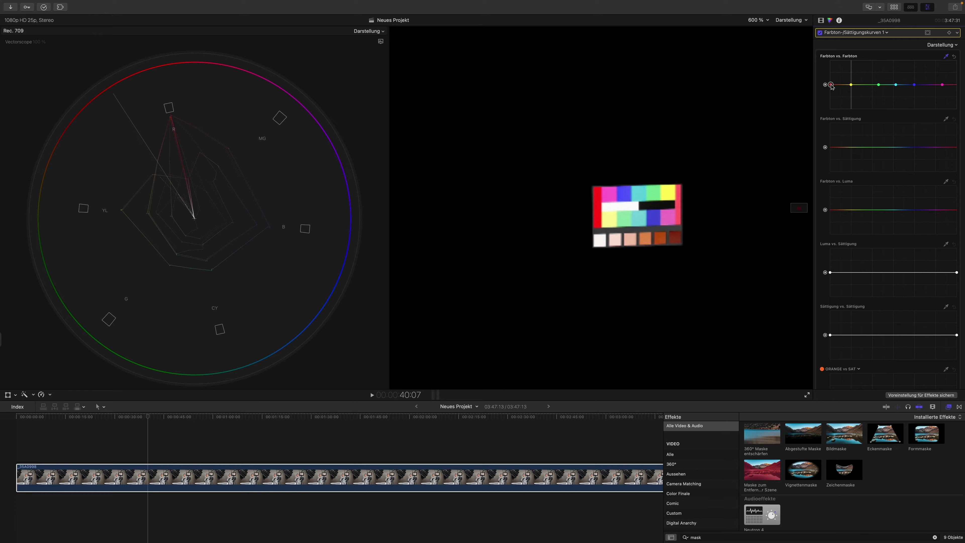
left_click(755, 68)
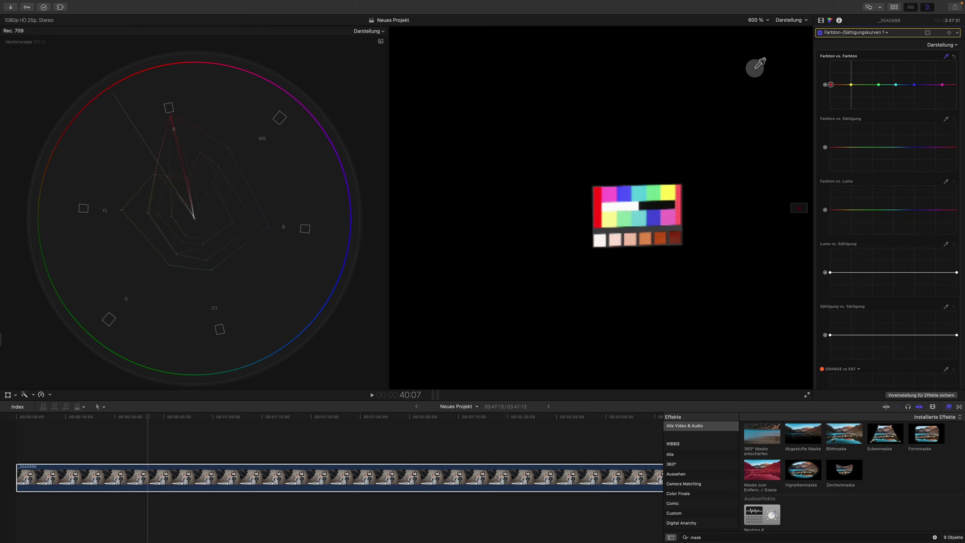
left_click(942, 85)
left_click(942, 85)
left_click_drag(943, 83, 943, 82)
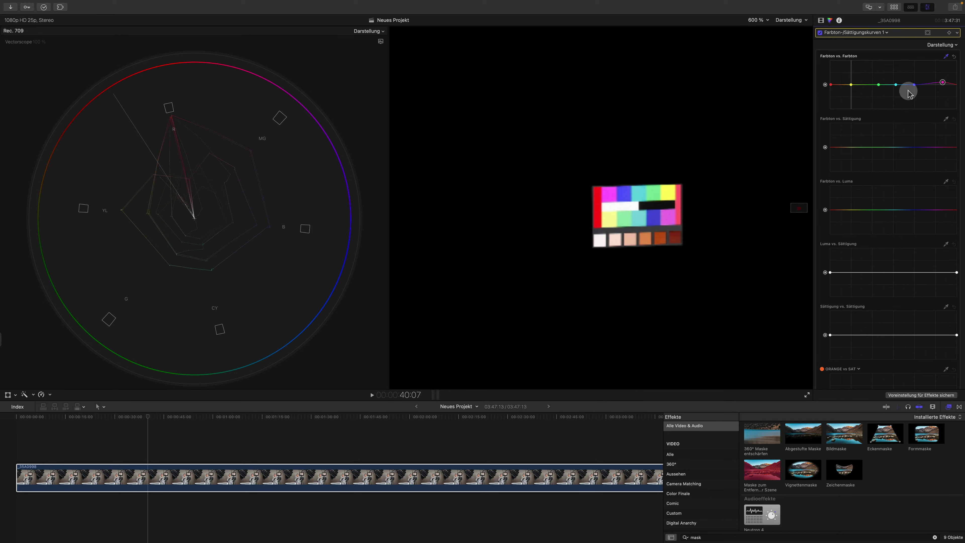
Fine-tune the blue, cyan and green points on the Farbton vs. Farbton curve, turning their traces towards the matching vectorscope targets
left_click(914, 85)
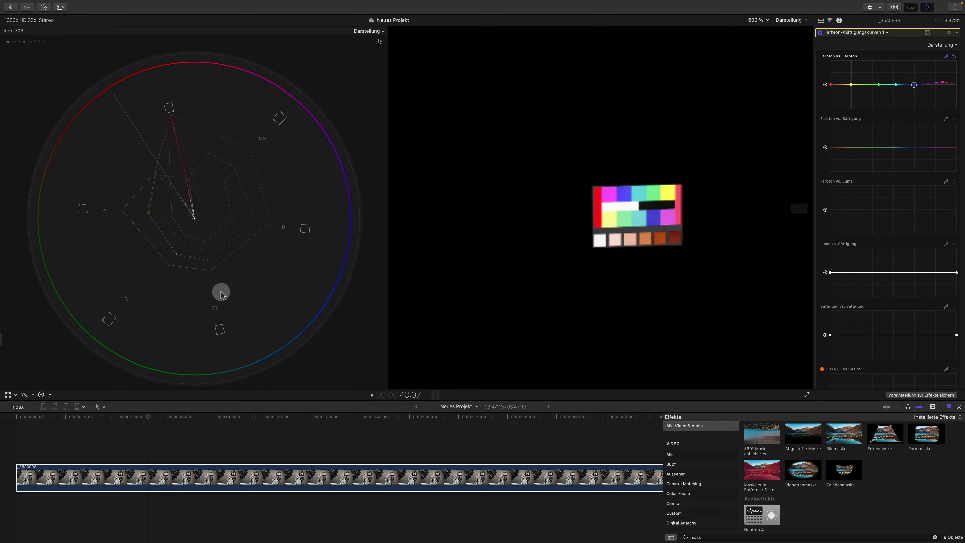
left_click(896, 86)
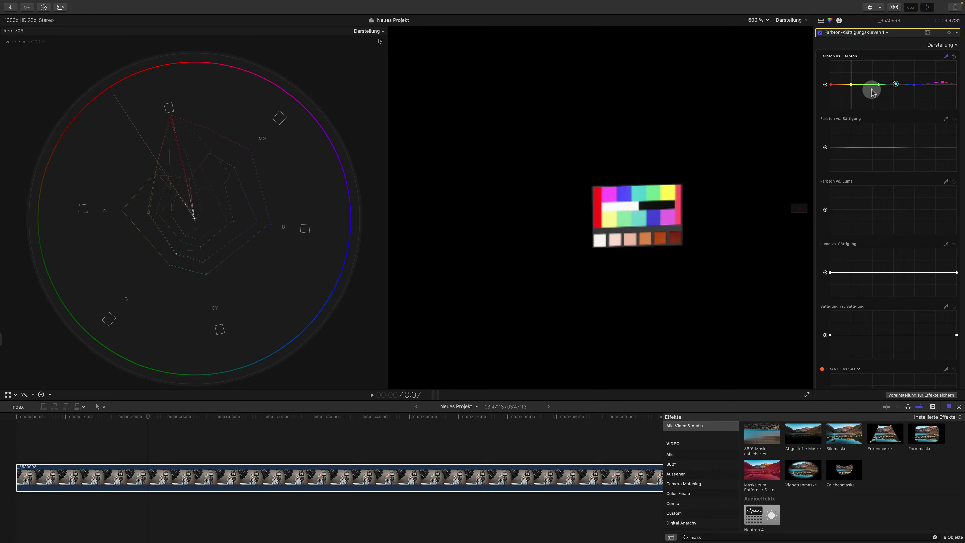
left_click(878, 85)
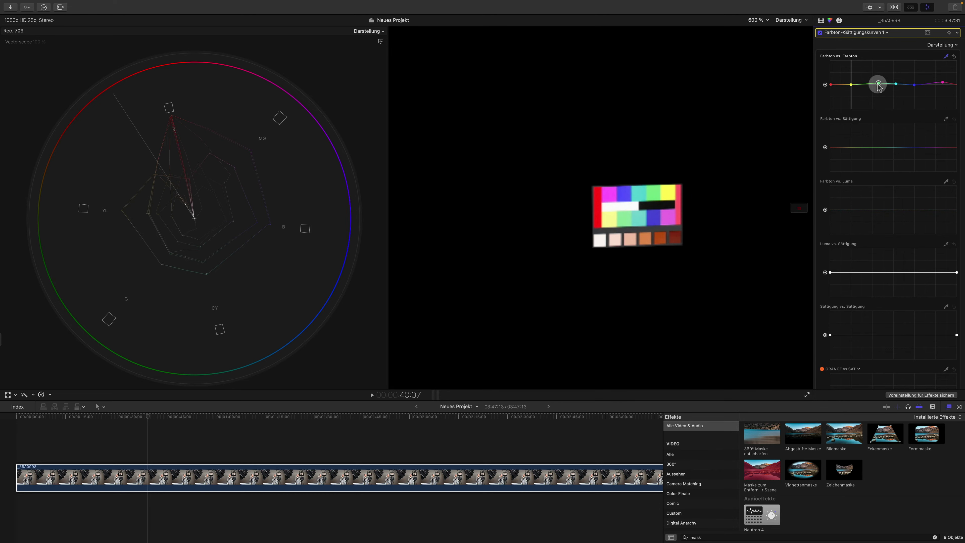
left_click_drag(877, 84, 876, 85)
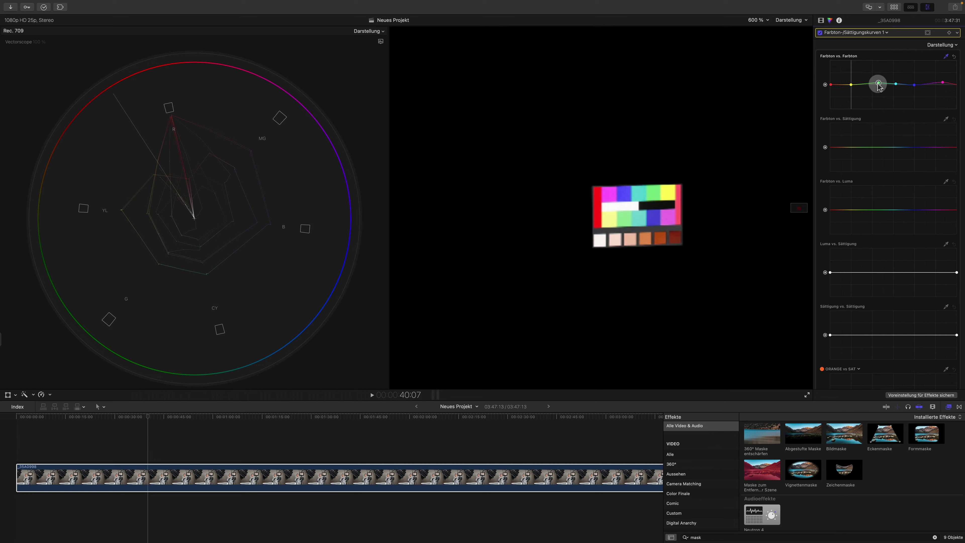